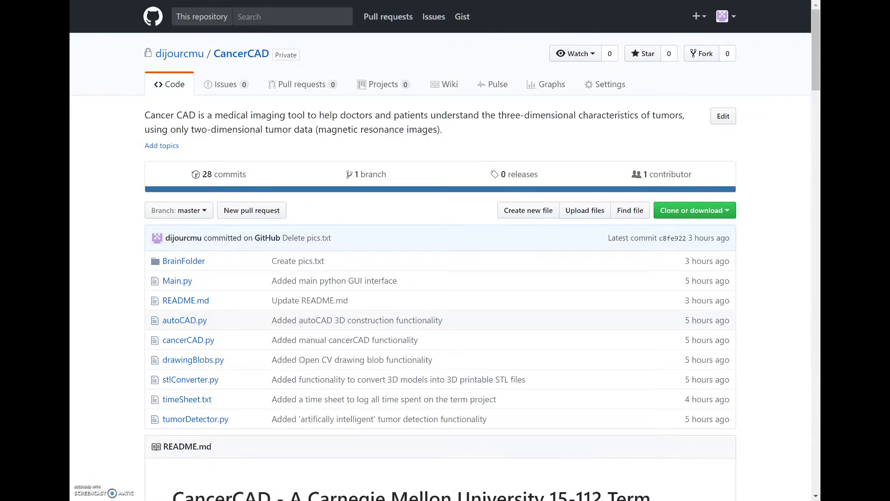
Scroll to the README's Dependencies list and briefly highlight it
{"action": "scroll", "coordinate": [446, 250], "scroll_direction": "down", "scroll_amount": 8}
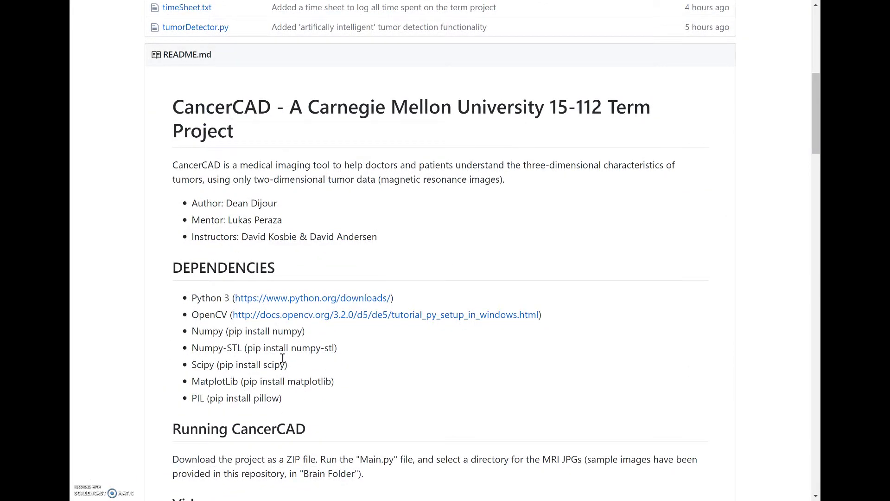
{"action": "left_click_drag", "start_coordinate": [288, 397], "coordinate": [197, 330]}
{"action": "left_click", "coordinate": [330, 395]}
Scroll into the Features section and briefly highlight the 'Brain Folder' name
{"action": "scroll", "coordinate": [330, 395], "scroll_direction": "down", "scroll_amount": 5}
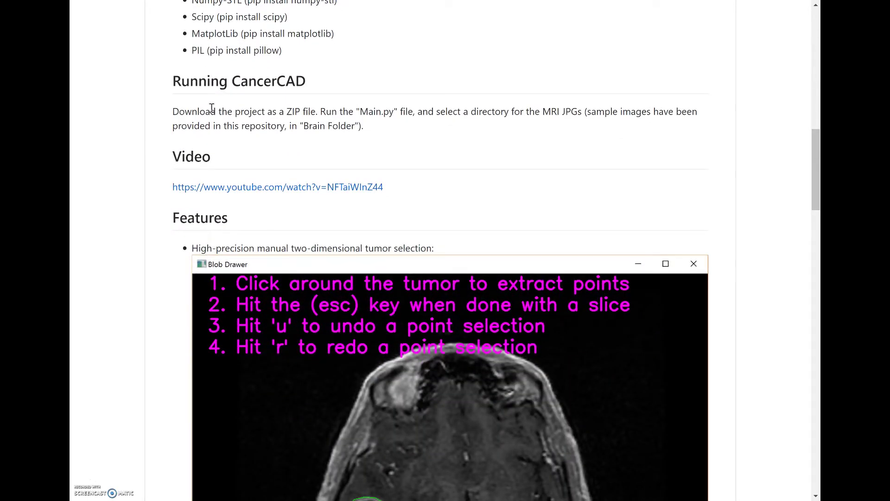
{"action": "left_click_drag", "start_coordinate": [355, 127], "coordinate": [310, 127]}
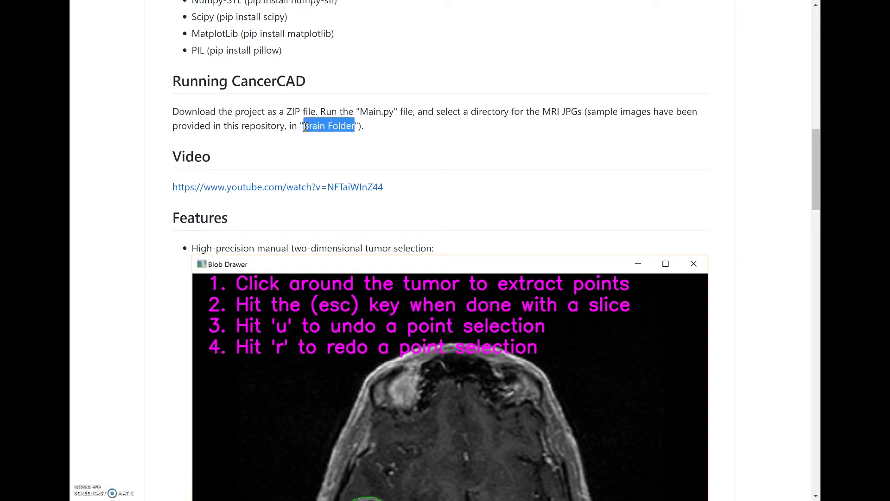
{"action": "left_click", "coordinate": [410, 162]}
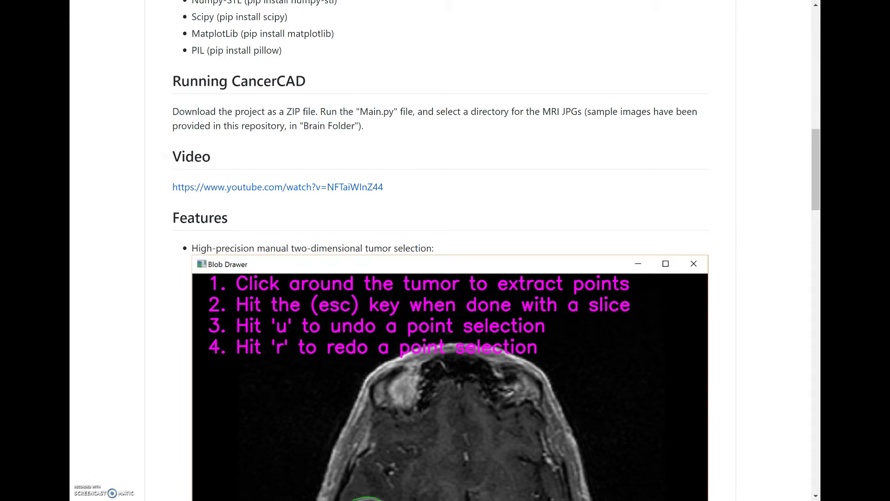
Scroll past the Blob Drawer, Figure 1 and Keypoints screenshots to the 3D surface plot
{"action": "scroll", "coordinate": [496, 250], "scroll_direction": "down", "scroll_amount": 3}
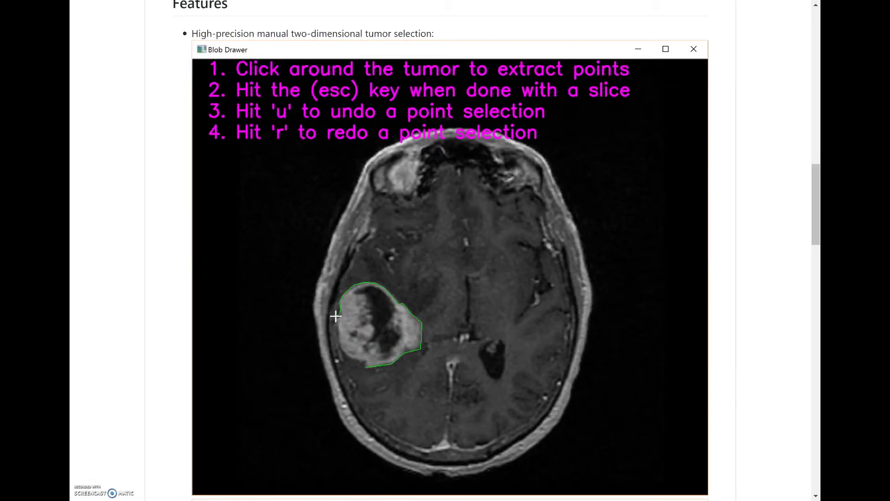
{"action": "scroll", "coordinate": [445, 250], "scroll_direction": "down", "scroll_amount": 3}
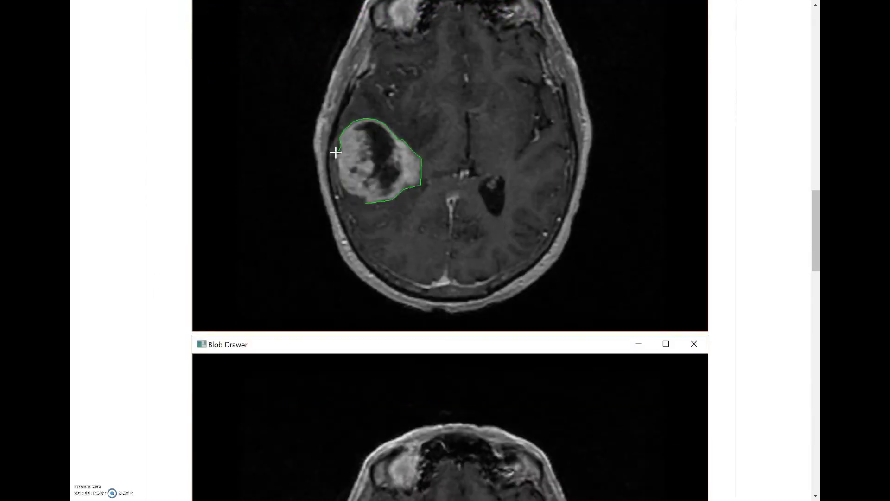
{"action": "scroll", "coordinate": [445, 250], "scroll_direction": "down", "scroll_amount": 5}
{"action": "scroll", "coordinate": [445, 250], "scroll_direction": "down", "scroll_amount": 1}
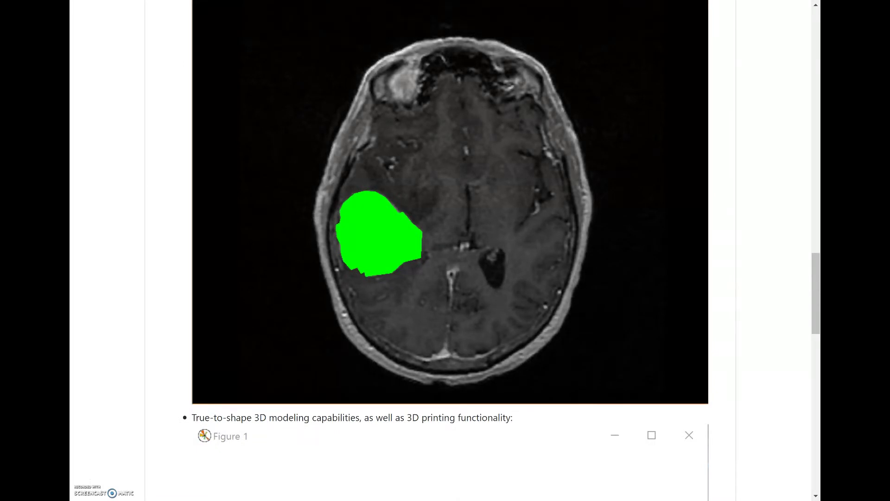
{"action": "scroll", "coordinate": [445, 250], "scroll_direction": "down", "scroll_amount": 5}
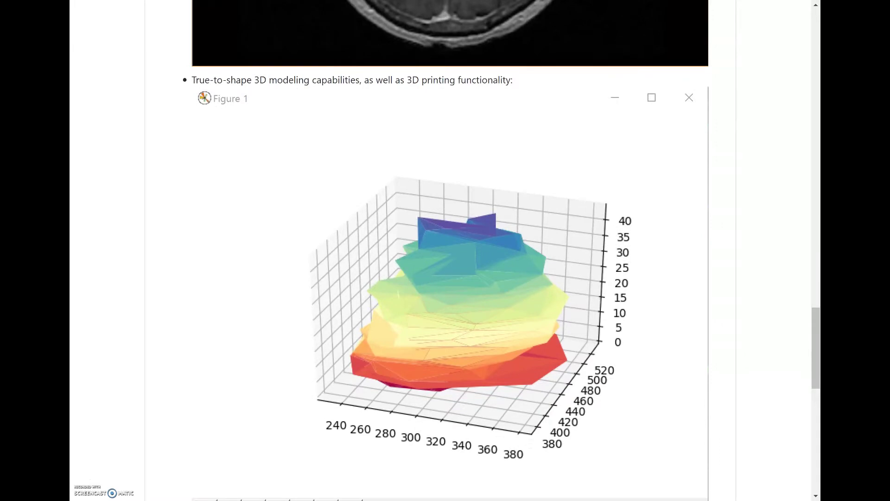
{"action": "scroll", "coordinate": [445, 250], "scroll_direction": "down", "scroll_amount": 8}
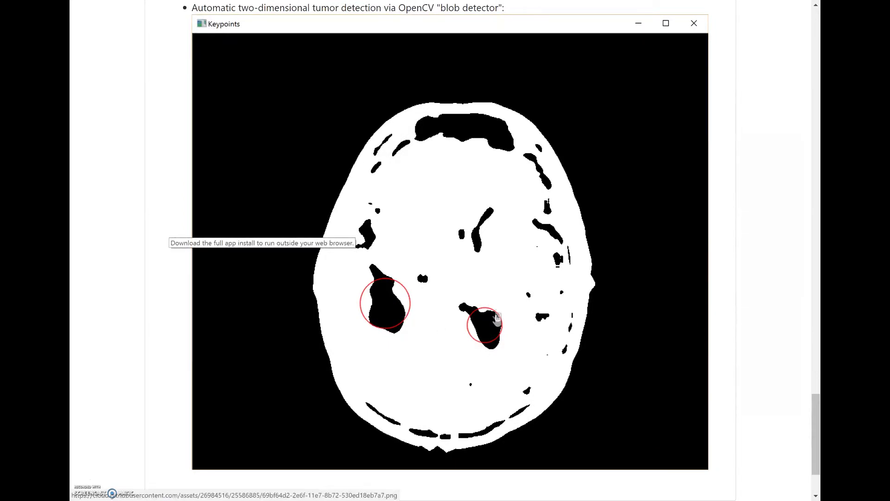
{"action": "scroll", "coordinate": [643, 196], "scroll_direction": "up", "scroll_amount": 5}
Reveal the Download ZIP option, then centre the Cancer CAD window over the editor
{"action": "scroll", "coordinate": [450, 251], "scroll_direction": "up", "scroll_amount": 20}
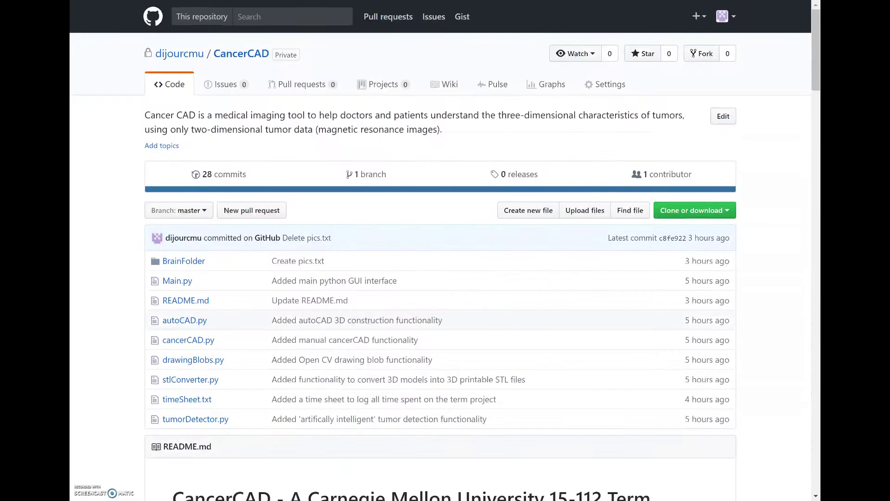
{"action": "left_click", "coordinate": [711, 207]}
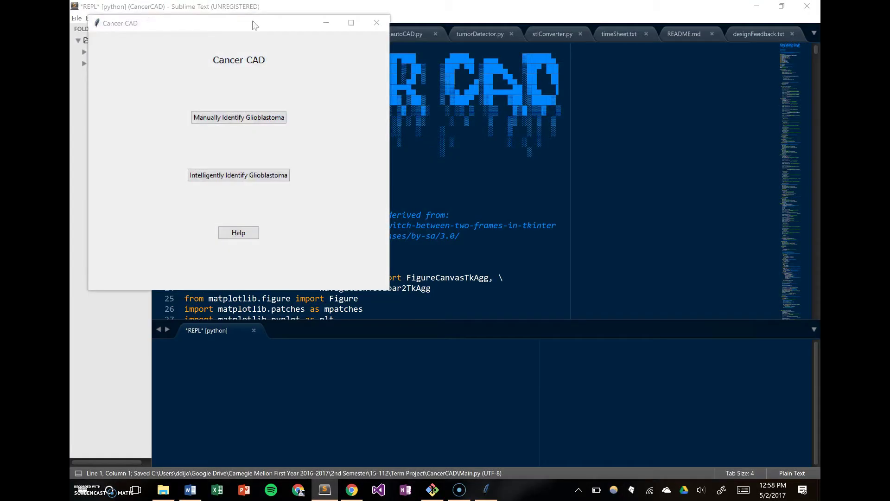
{"action": "left_click_drag", "start_coordinate": [237, 24], "coordinate": [446, 6]}
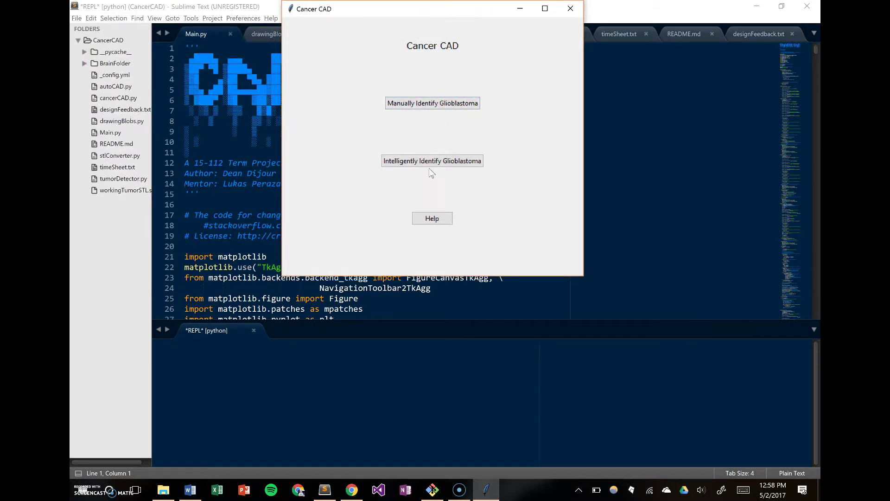
Visit the Help page, return home, and start Manual Glioblastoma identification
{"action": "left_click", "coordinate": [432, 219]}
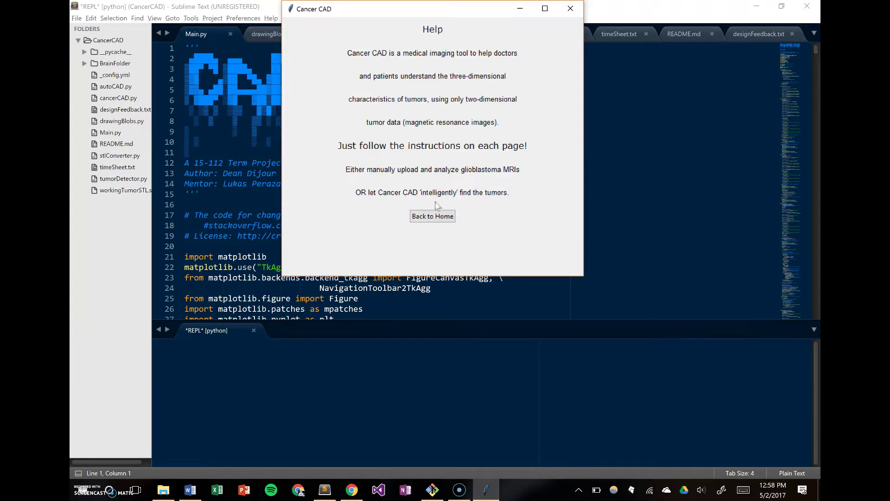
{"action": "left_click", "coordinate": [433, 216]}
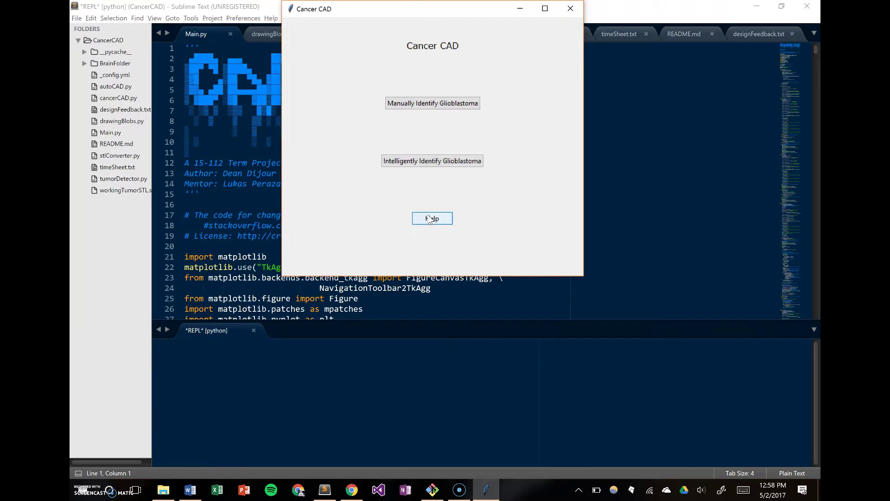
{"action": "left_click", "coordinate": [443, 106]}
Choose Term Project > TP Proposal > BigFlairJPG as the JPG directory
{"action": "left_click", "coordinate": [442, 55]}
{"action": "left_click", "coordinate": [140, 219]}
{"action": "double_click", "coordinate": [410, 146]}
{"action": "left_click", "coordinate": [319, 146]}
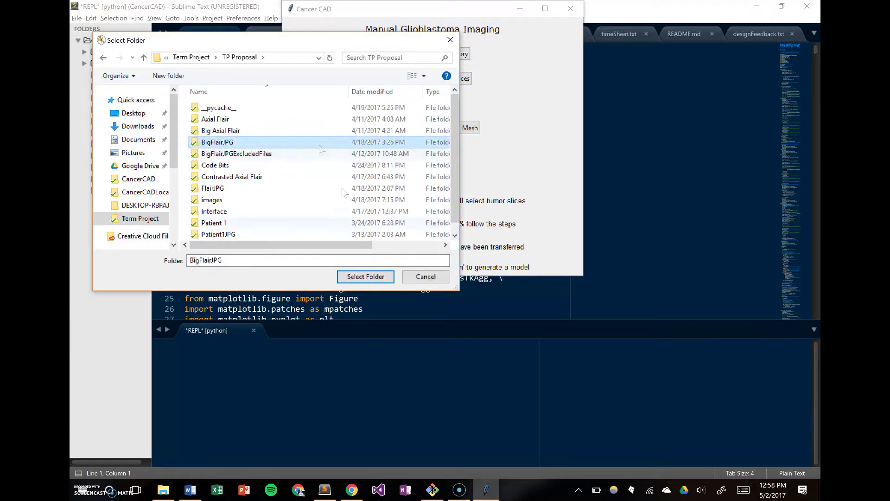
{"action": "left_click", "coordinate": [376, 277]}
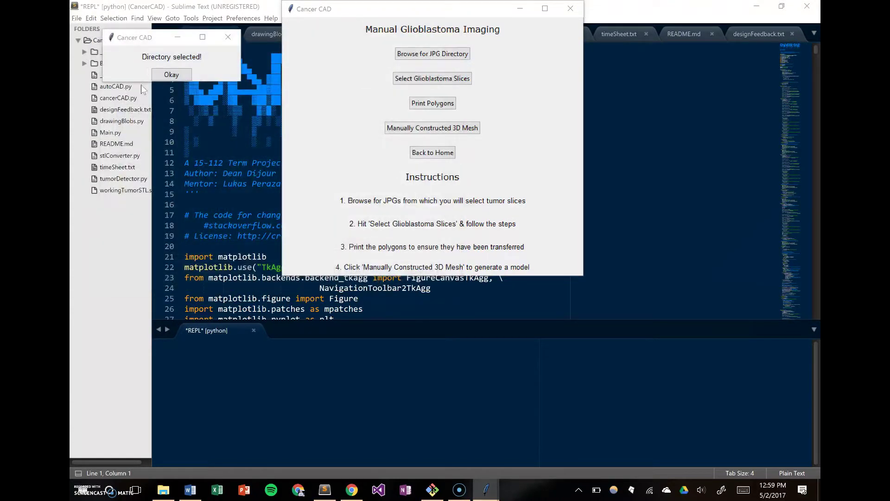
{"action": "left_click_drag", "start_coordinate": [139, 37], "coordinate": [296, 61]}
Dismiss the confirmation and place outline points around the tumor on the first slice
{"action": "left_click", "coordinate": [328, 97]}
{"action": "left_click", "coordinate": [412, 80]}
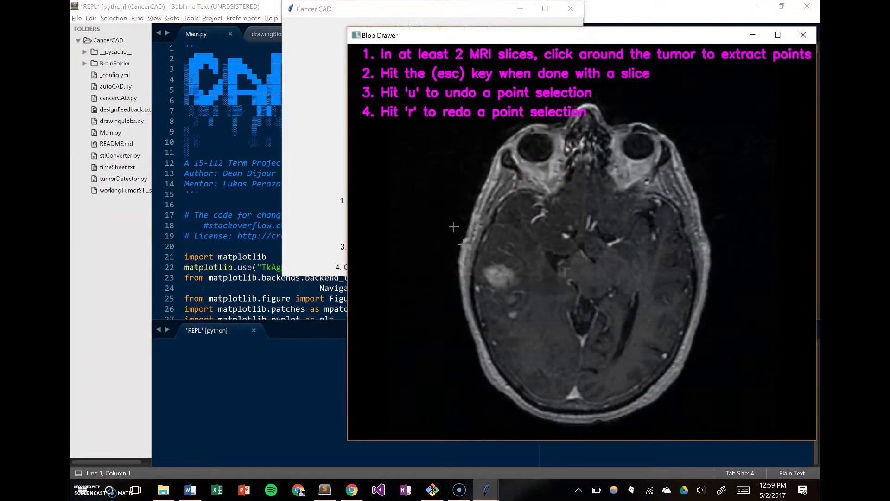
{"action": "left_click", "coordinate": [519, 276]}
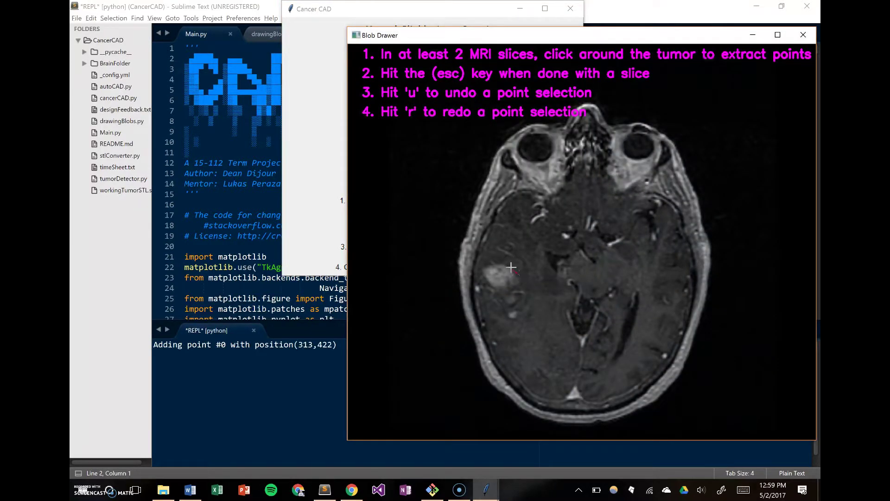
{"action": "left_click", "coordinate": [510, 267]}
{"action": "left_click", "coordinate": [503, 262]}
{"action": "left_click", "coordinate": [486, 266]}
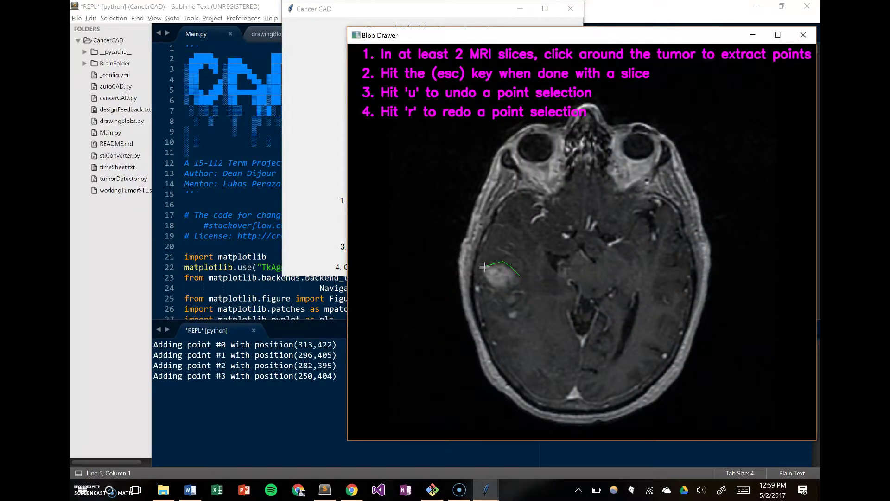
{"action": "left_click", "coordinate": [483, 272]}
{"action": "left_click", "coordinate": [486, 282]}
{"action": "left_click", "coordinate": [494, 290]}
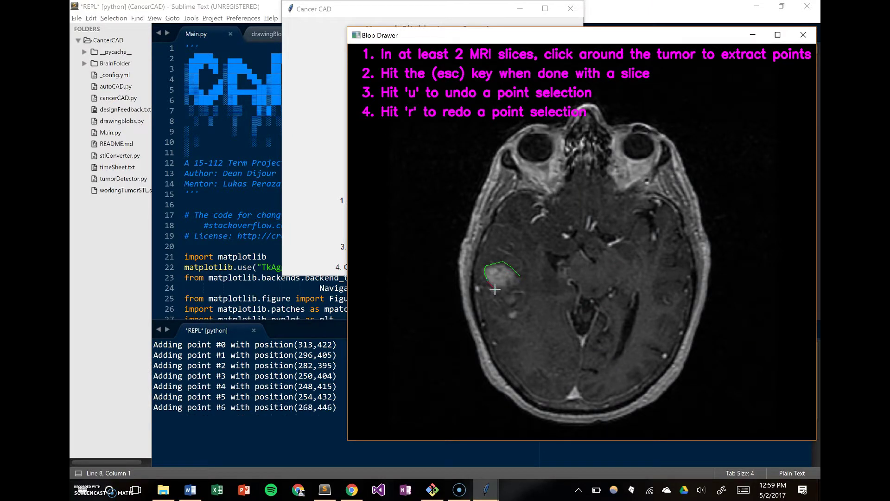
{"action": "left_click", "coordinate": [506, 288]}
Undo and redo outline points with U and R, add a closing point, and finish the slice
{"action": "key", "text": "u"}
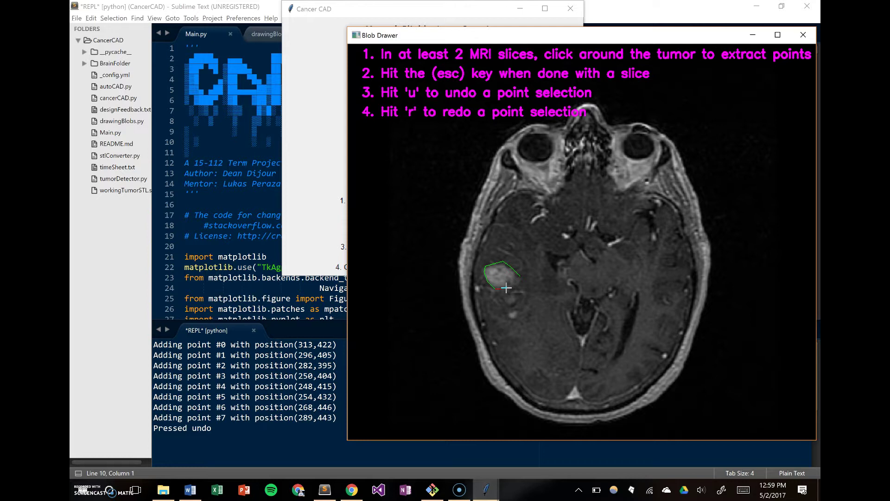
{"action": "key", "text": "u"}
{"action": "key", "text": "u"}
{"action": "key", "text": "u"}
{"action": "key", "text": "u"}
{"action": "key", "text": "u"}
{"action": "key", "text": "u"}
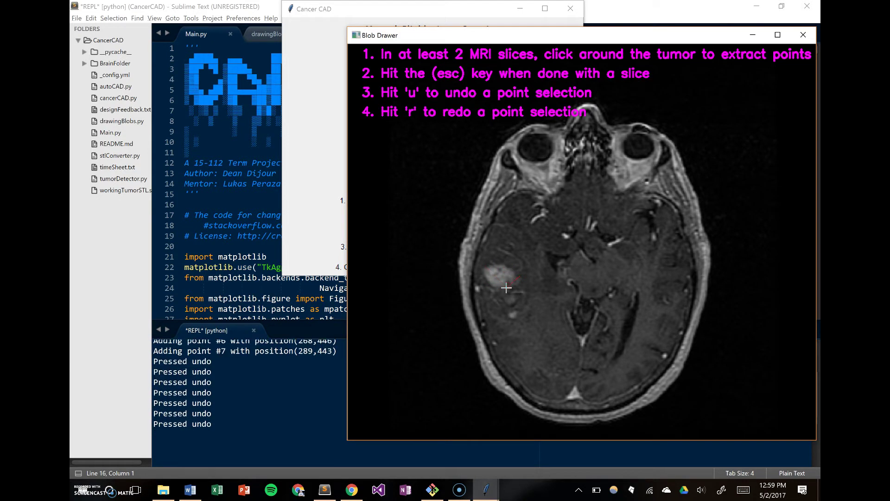
{"action": "key", "text": "r"}
{"action": "key", "text": "r"}
{"action": "key", "text": "r"}
{"action": "key", "text": "r"}
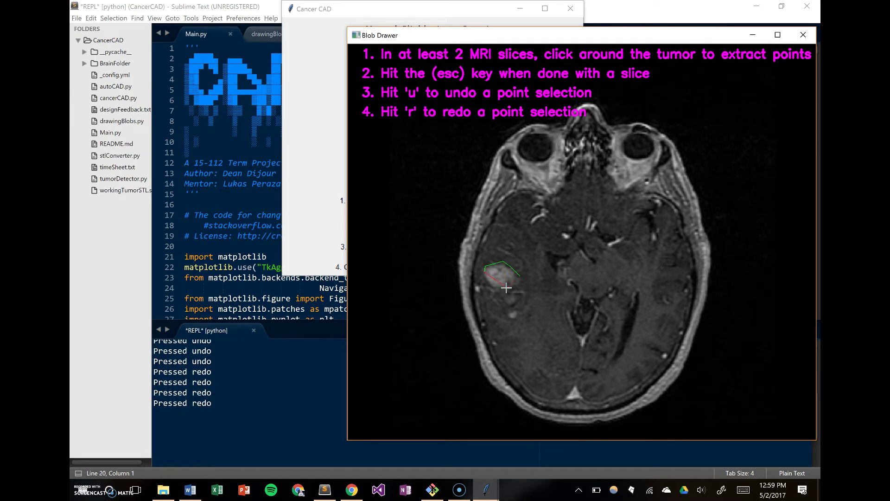
{"action": "key", "text": "u"}
{"action": "key", "text": "u"}
{"action": "key", "text": "u"}
{"action": "key", "text": "u"}
{"action": "key", "text": "u"}
{"action": "key", "text": "u"}
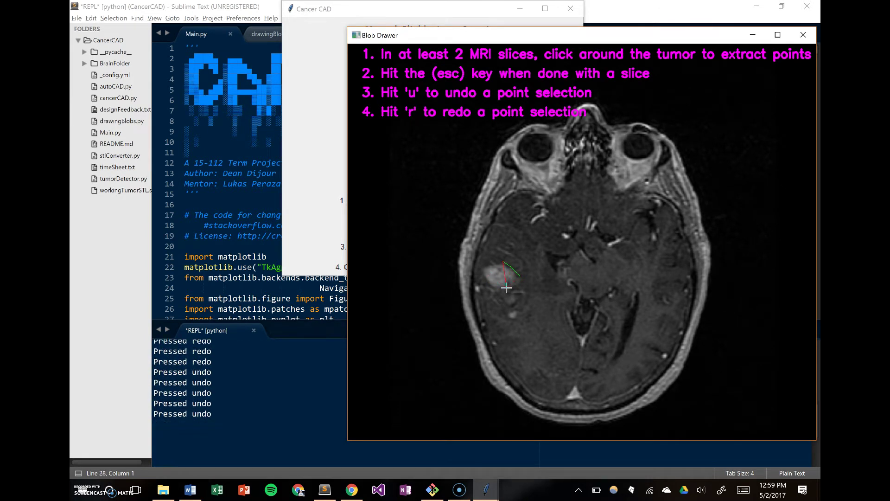
{"action": "key", "text": "u"}
{"action": "key", "text": "r"}
{"action": "key", "text": "r"}
{"action": "key", "text": "r"}
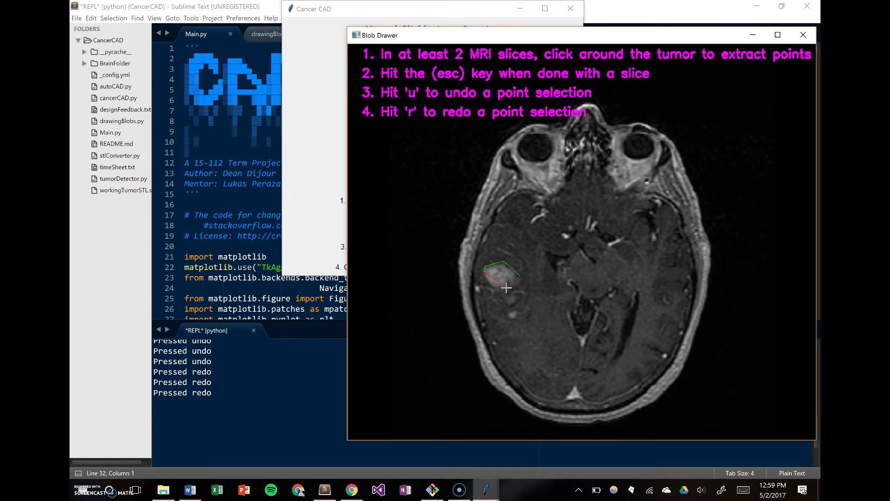
{"action": "key", "text": "r"}
{"action": "key", "text": "r"}
{"action": "key", "text": "r"}
{"action": "key", "text": "r"}
{"action": "left_click", "coordinate": [516, 283]}
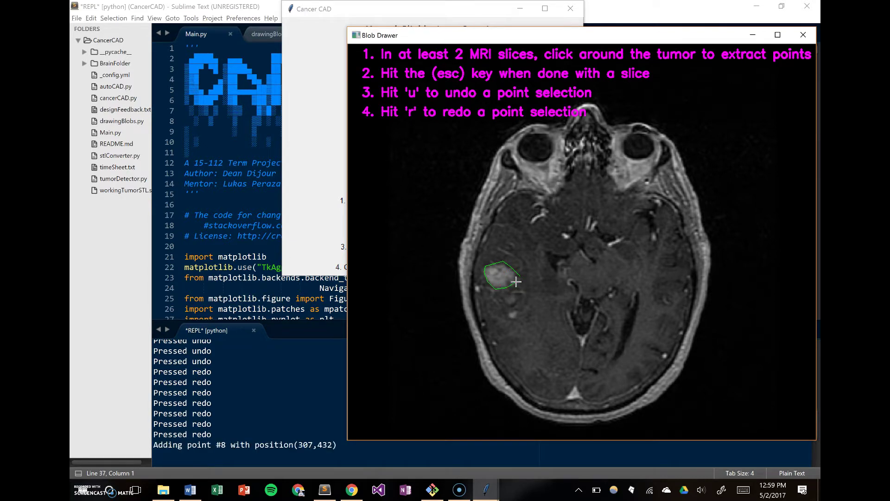
{"action": "key", "text": "Escape"}
Outline the tumor's top and left edges on the next slice
{"action": "left_click", "coordinate": [515, 289]}
{"action": "left_click", "coordinate": [526, 282]}
{"action": "left_click", "coordinate": [509, 264]}
{"action": "left_click", "coordinate": [497, 262]}
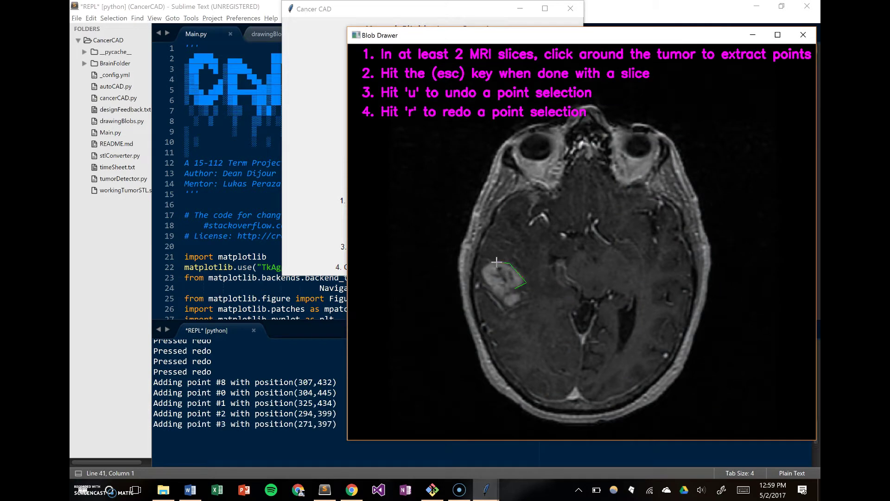
{"action": "left_click", "coordinate": [486, 267]}
{"action": "left_click", "coordinate": [483, 271]}
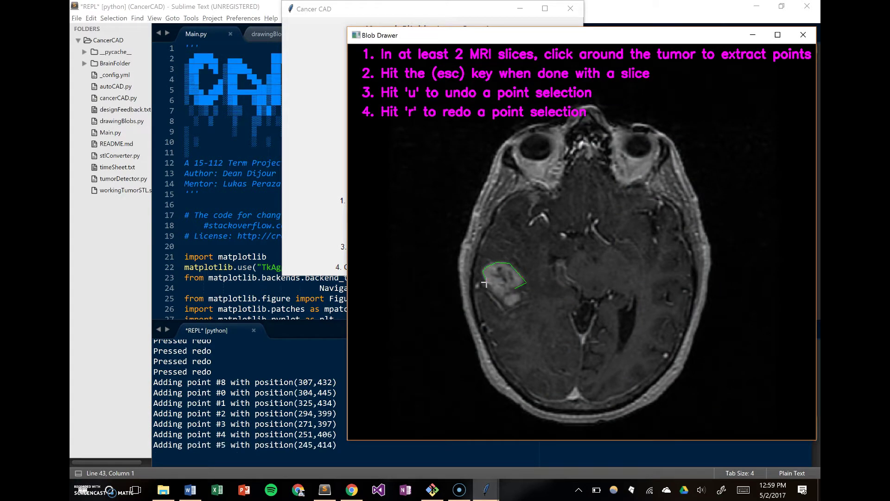
{"action": "left_click", "coordinate": [487, 282]}
{"action": "left_click", "coordinate": [492, 285]}
{"action": "left_click", "coordinate": [489, 287]}
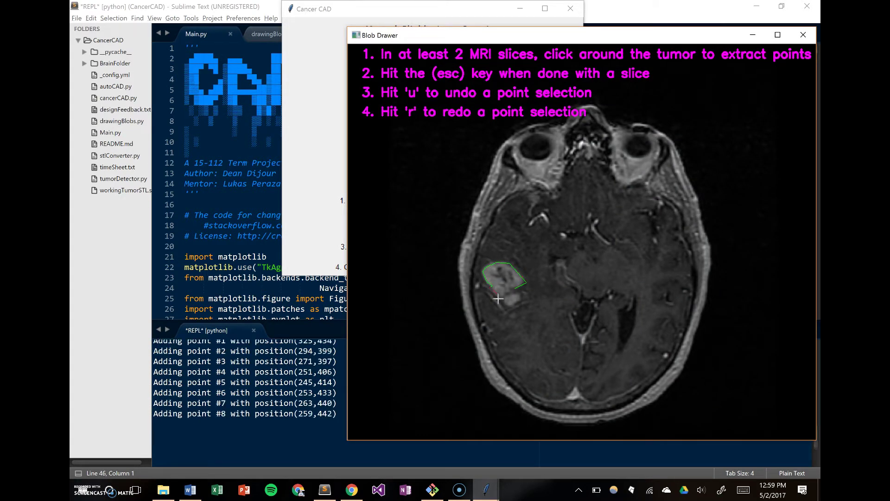
Complete the outline along the bottom and right side, then finish and close the drawer
{"action": "left_click", "coordinate": [499, 299]}
{"action": "left_click", "coordinate": [504, 300]}
{"action": "left_click", "coordinate": [507, 306]}
{"action": "left_click", "coordinate": [520, 302]}
{"action": "left_click", "coordinate": [524, 295]}
{"action": "left_click", "coordinate": [518, 291]}
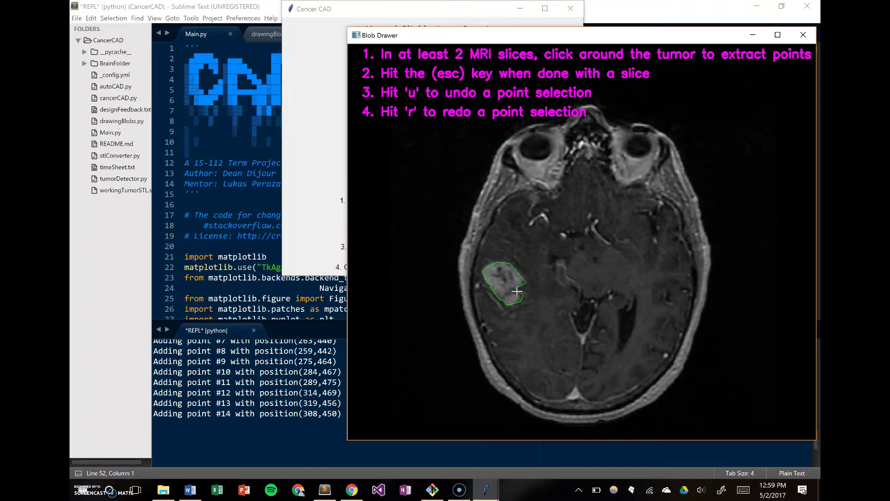
{"action": "key", "text": "Escape"}
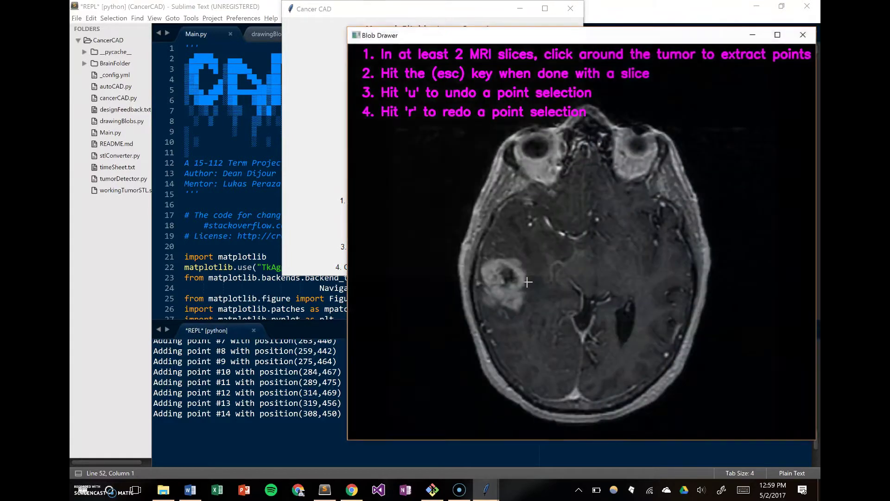
{"action": "key", "text": "Escape"}
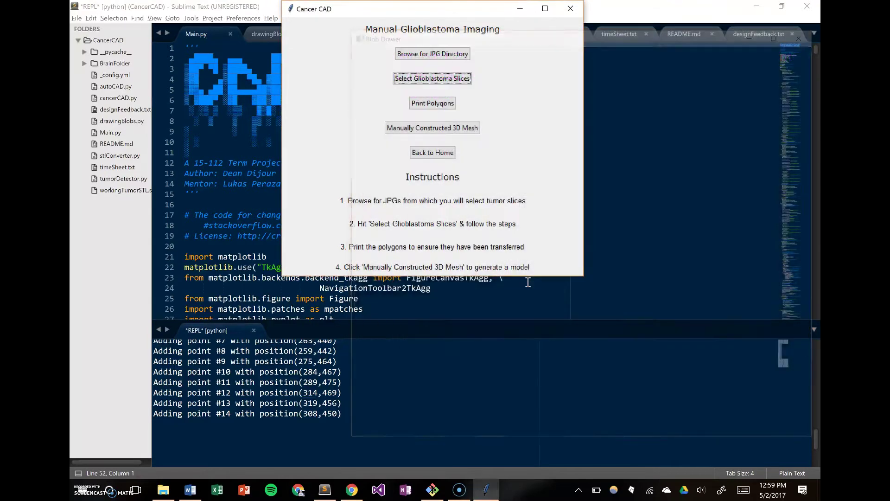
Print the traced polygons and select the printed point lists in the console
{"action": "left_click", "coordinate": [432, 104]}
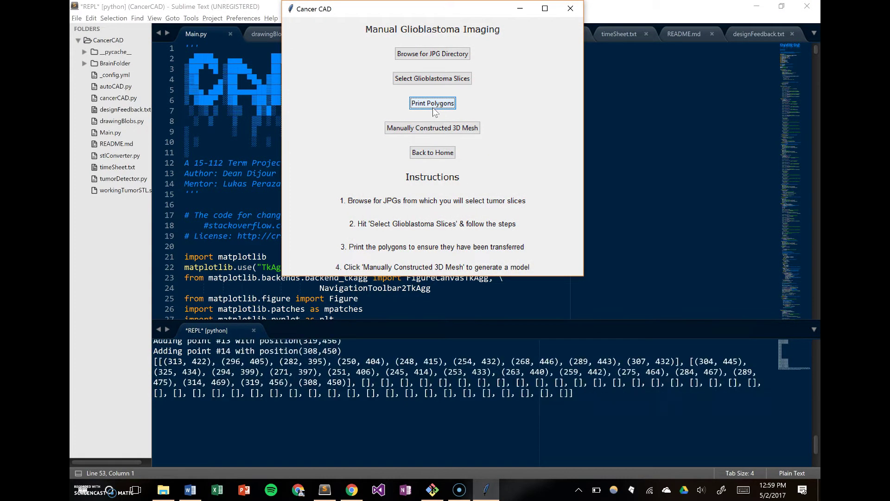
{"action": "left_click_drag", "start_coordinate": [578, 394], "coordinate": [133, 358]}
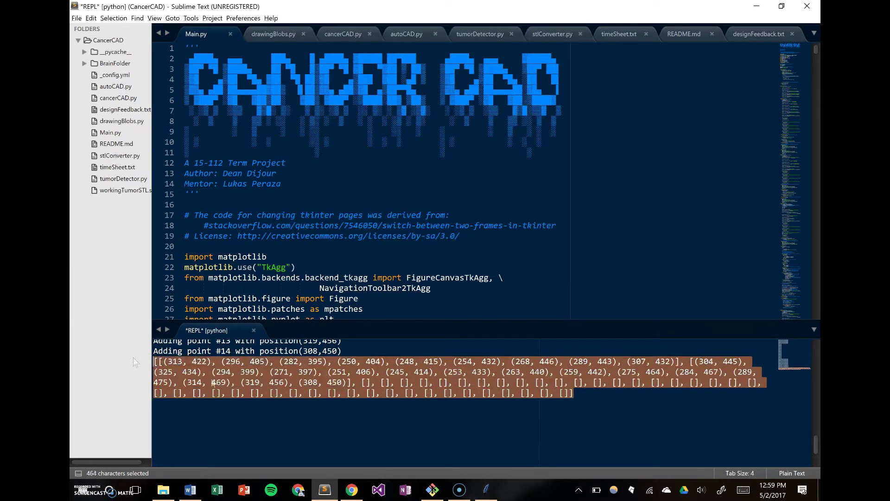
{"action": "left_click", "coordinate": [486, 488]}
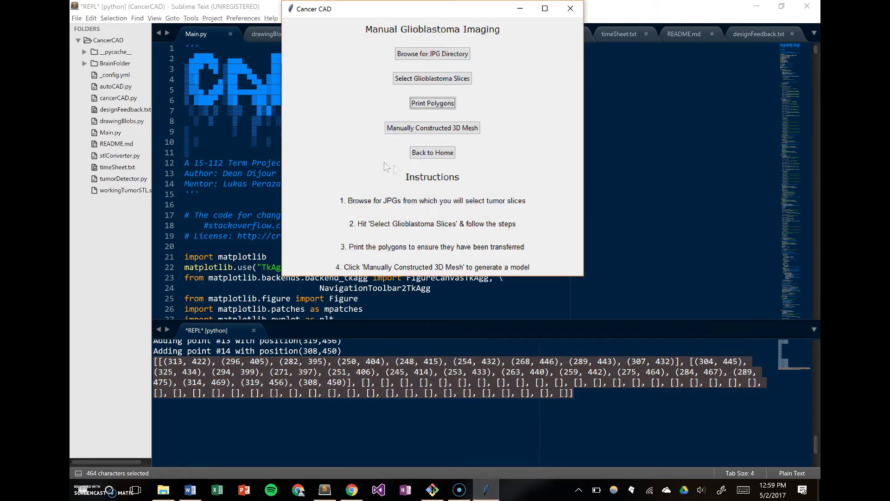
Update the polygon mesh, build the triangulated mesh (volume 6021.0), and save it as manualCancerCAD.stl
{"action": "left_click", "coordinate": [436, 132]}
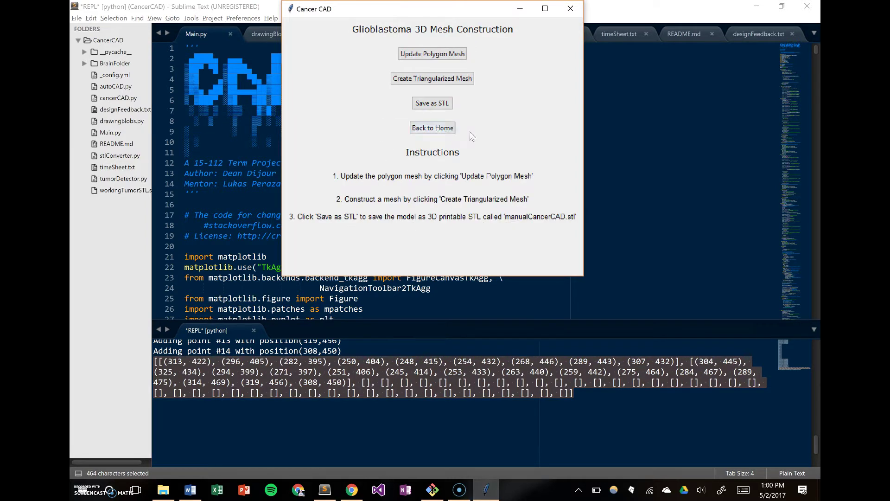
{"action": "left_click", "coordinate": [445, 56]}
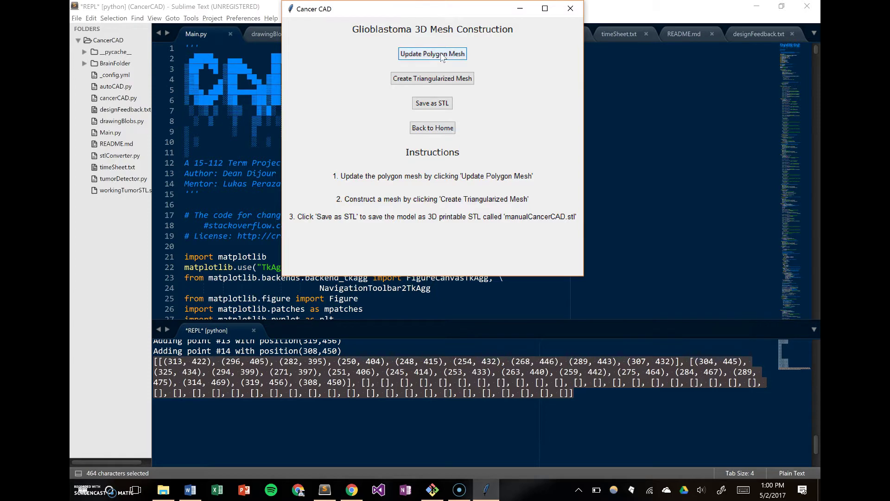
{"action": "left_click", "coordinate": [443, 80]}
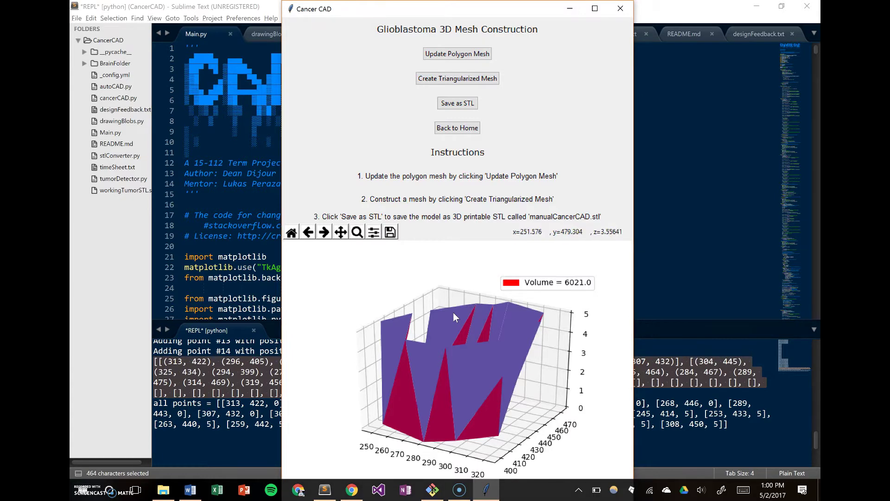
{"action": "left_click_drag", "start_coordinate": [453, 313], "coordinate": [571, 318]}
{"action": "left_click", "coordinate": [448, 104]}
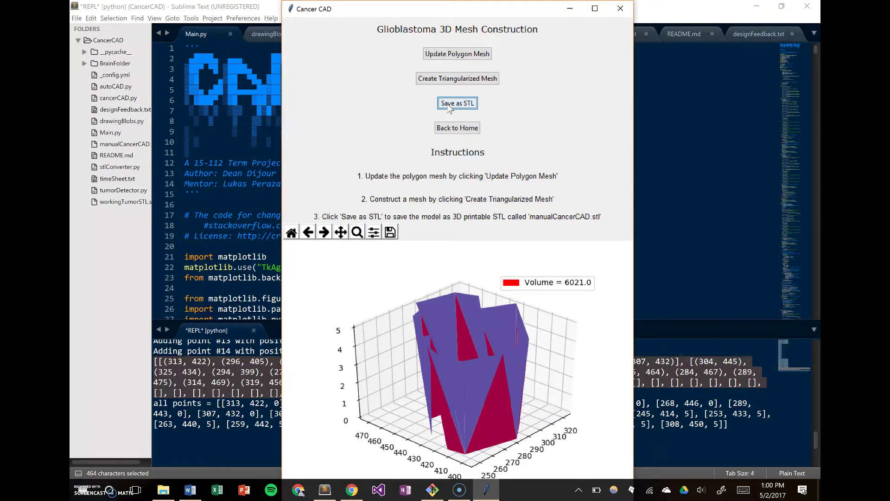
Open manualCancerCAD.stl from the sidebar and move it into the upper editor pane
{"action": "left_click", "coordinate": [121, 144]}
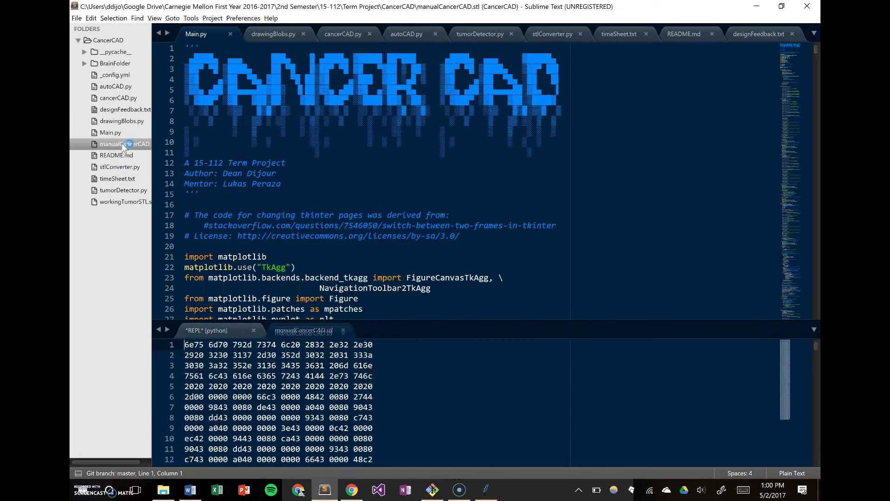
{"action": "scroll", "coordinate": [292, 402], "scroll_direction": "down", "scroll_amount": 2}
{"action": "scroll", "coordinate": [294, 385], "scroll_direction": "up", "scroll_amount": 2}
{"action": "left_click_drag", "start_coordinate": [306, 339], "coordinate": [261, 42]}
{"action": "scroll", "coordinate": [289, 183], "scroll_direction": "down", "scroll_amount": 12}
{"action": "scroll", "coordinate": [289, 184], "scroll_direction": "up", "scroll_amount": 12}
Switch to File Explorer and open manualCancerCAD in 3D Builder
{"action": "key", "text": "alt+Tab"}
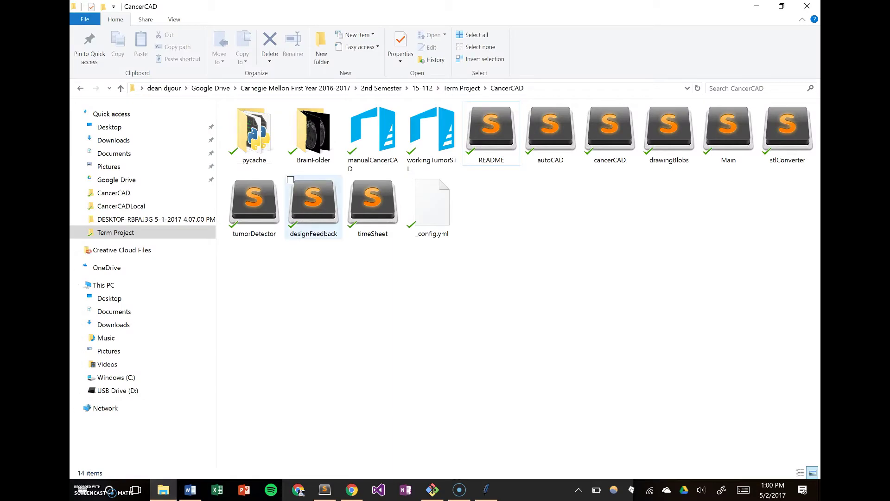
{"action": "double_click", "coordinate": [373, 134]}
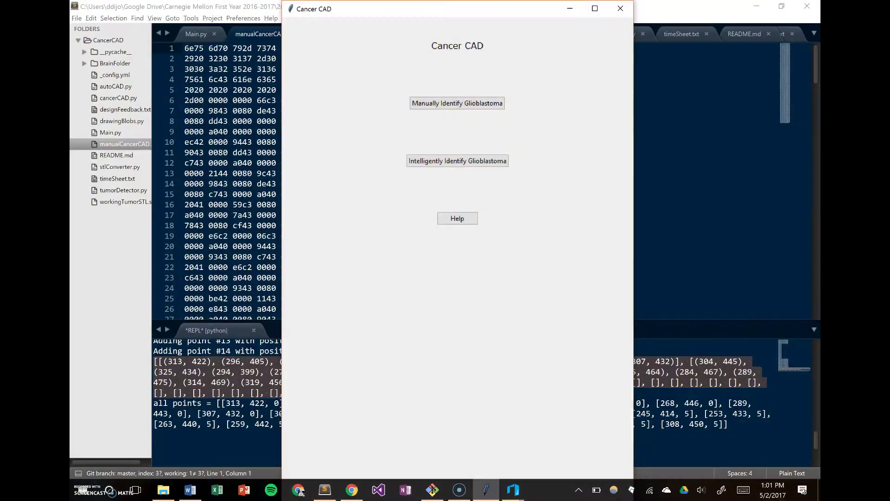
Select TP Proposal > BigFlairJPG for intelligent identification and extract the glioblastoma coordinates
{"action": "left_click", "coordinate": [457, 161]}
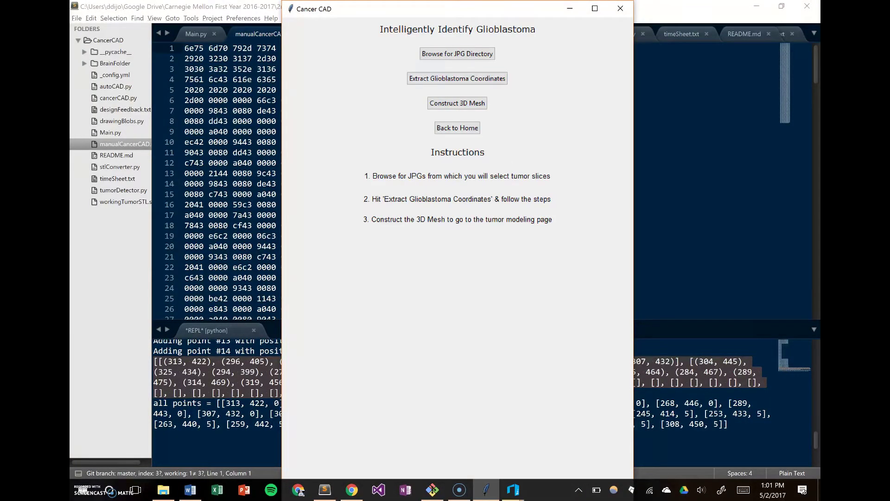
{"action": "left_click", "coordinate": [458, 53]}
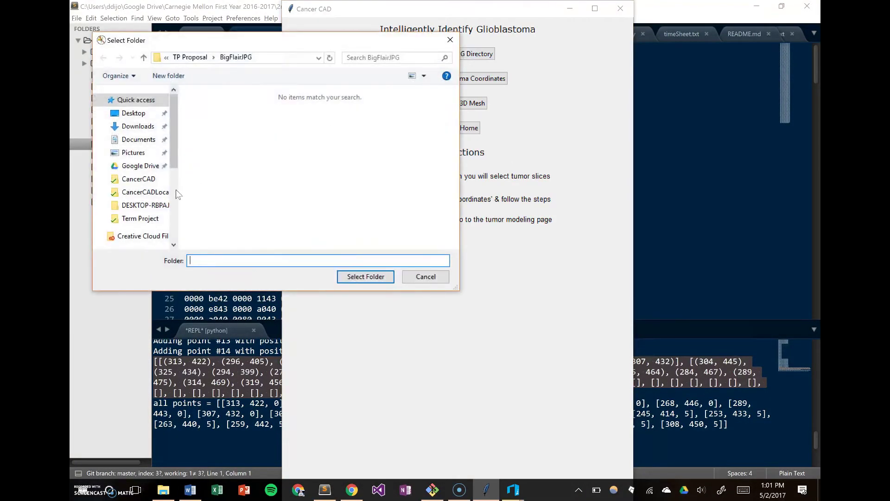
{"action": "left_click", "coordinate": [140, 218]}
{"action": "double_click", "coordinate": [407, 115]}
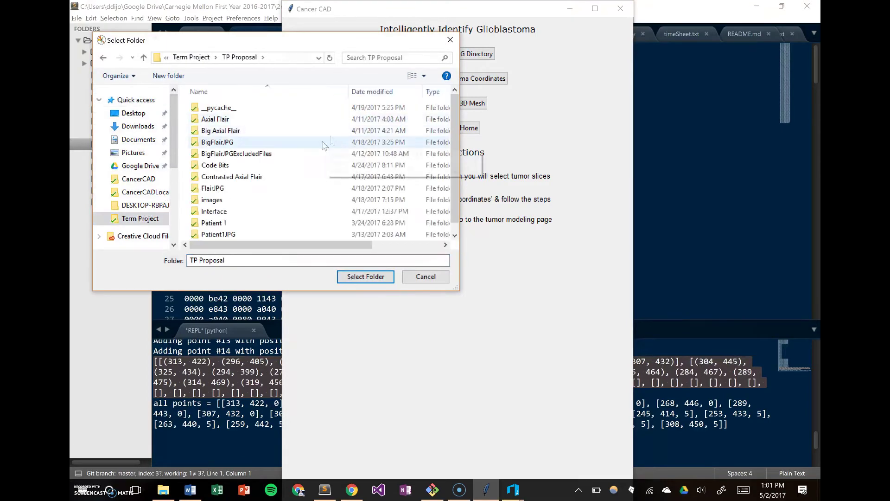
{"action": "left_click", "coordinate": [324, 143]}
{"action": "left_click", "coordinate": [371, 276]}
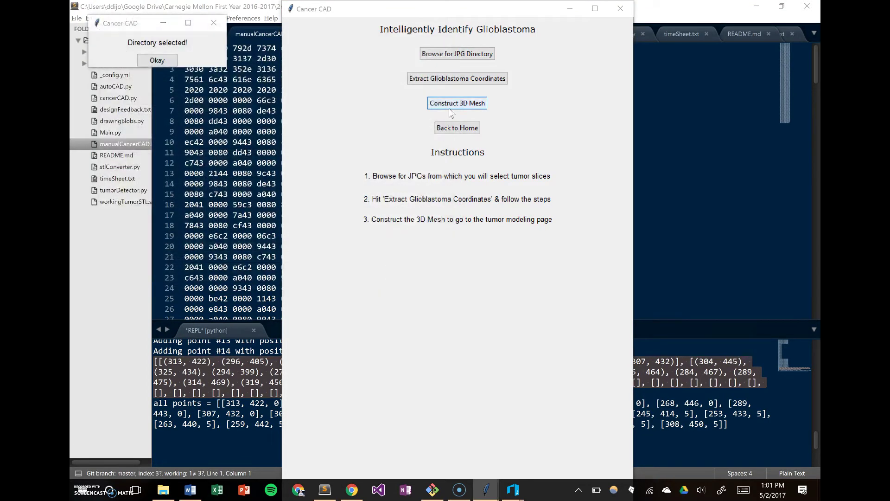
{"action": "left_click_drag", "start_coordinate": [146, 30], "coordinate": [416, 98]}
{"action": "left_click", "coordinate": [424, 135]}
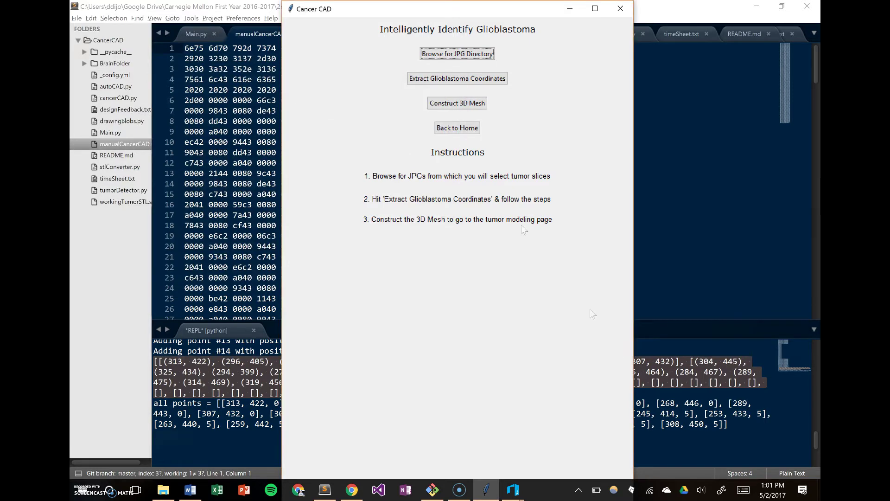
{"action": "left_click", "coordinate": [464, 83]}
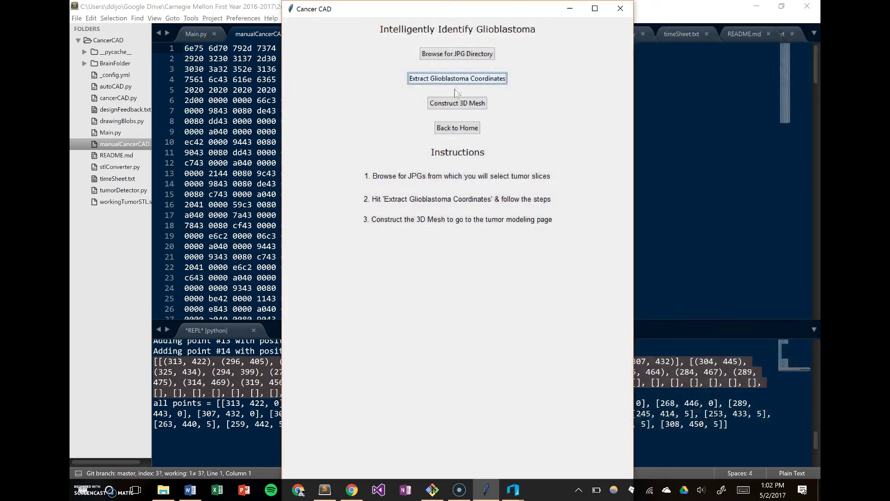
Build the automatic triangulated tumor mesh (volume 1002646.67966) and rotate it to a front-on view
{"action": "left_click", "coordinate": [453, 107]}
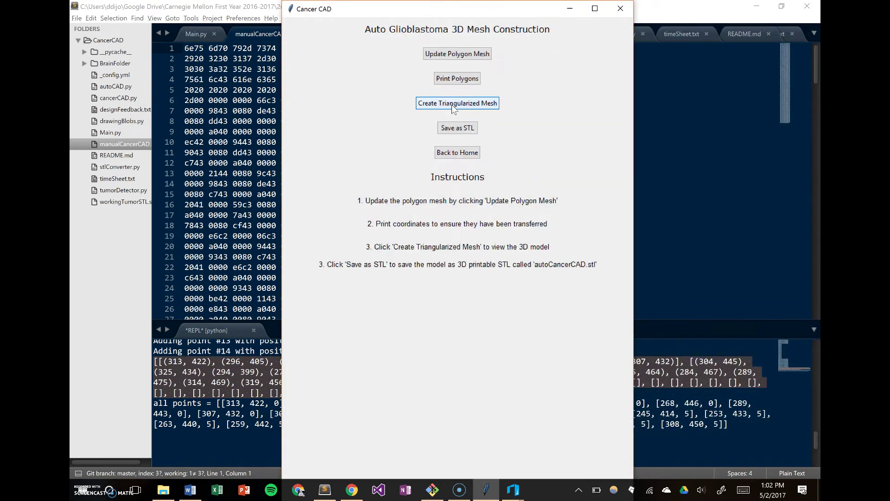
{"action": "left_click", "coordinate": [452, 80]}
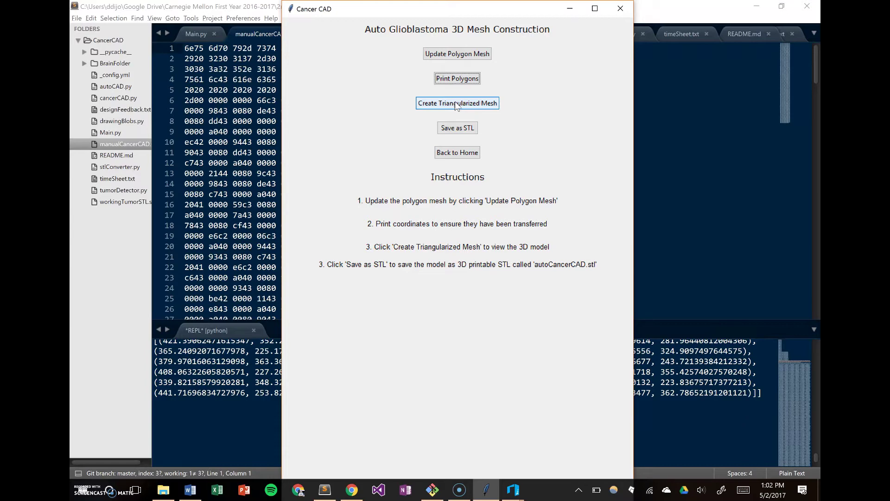
{"action": "left_click", "coordinate": [457, 103]}
{"action": "left_click_drag", "start_coordinate": [507, 397], "coordinate": [443, 340]}
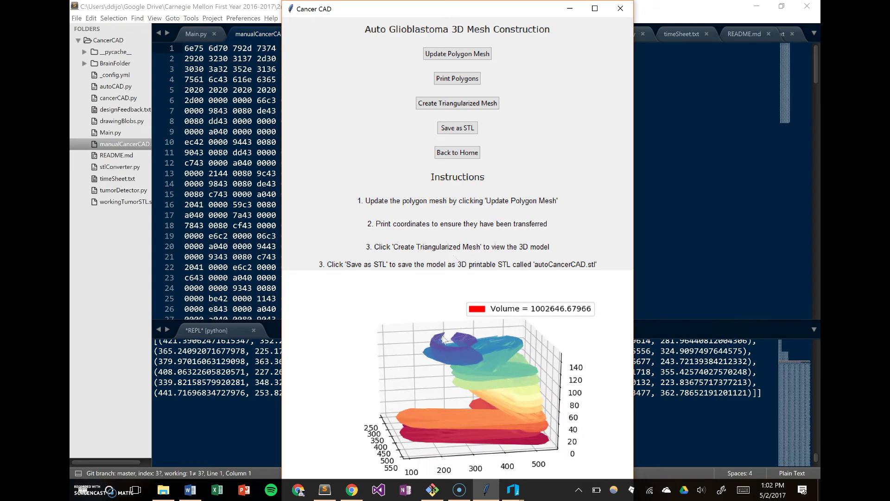
Save the automatic mesh as autoCancerCAD.stl and view the file in Sublime Text
{"action": "left_click", "coordinate": [455, 132]}
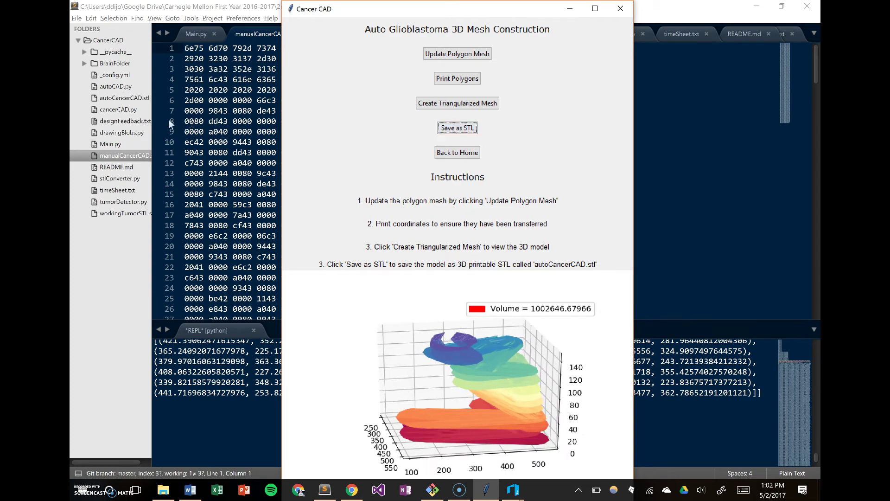
{"action": "left_click", "coordinate": [132, 100]}
{"action": "scroll", "coordinate": [334, 209], "scroll_direction": "down", "scroll_amount": 3}
Scroll back up while comparing the workingTumorSTL and autoCancerCAD meshes in 3D Builder
{"action": "scroll", "coordinate": [301, 119], "scroll_direction": "up", "scroll_amount": 3}
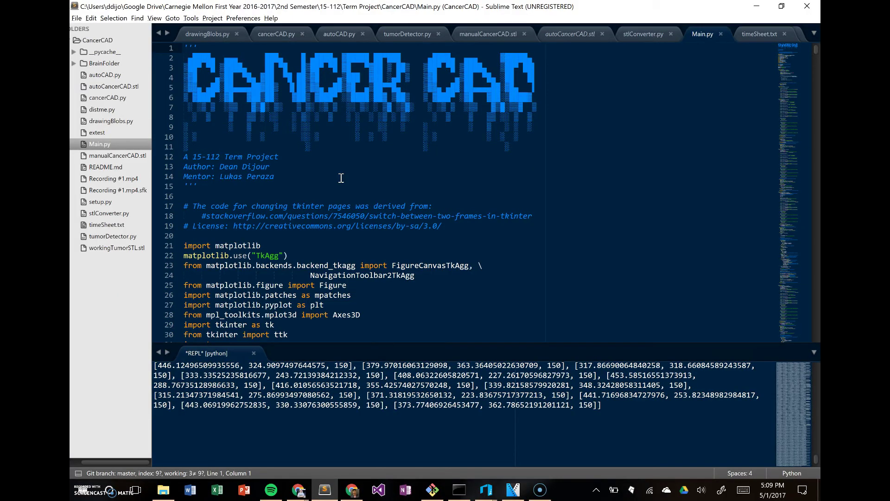
{"action": "left_click", "coordinate": [643, 236]}
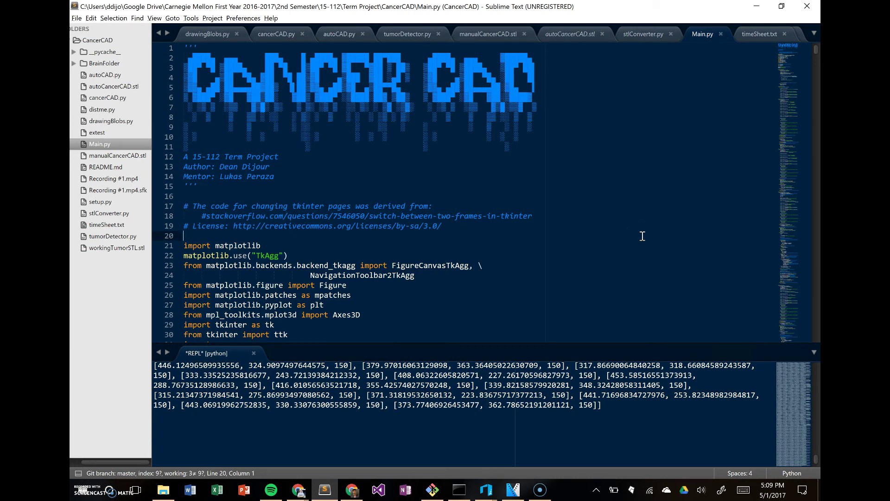